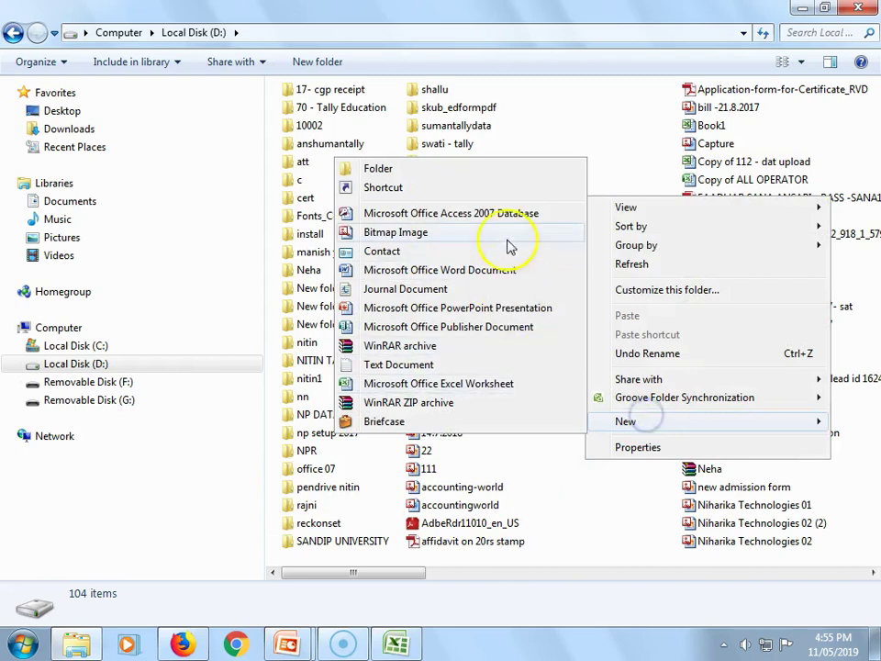
Create a new folder named TallyBackup on Local Disk (D:) and open it
left_click(454, 166)
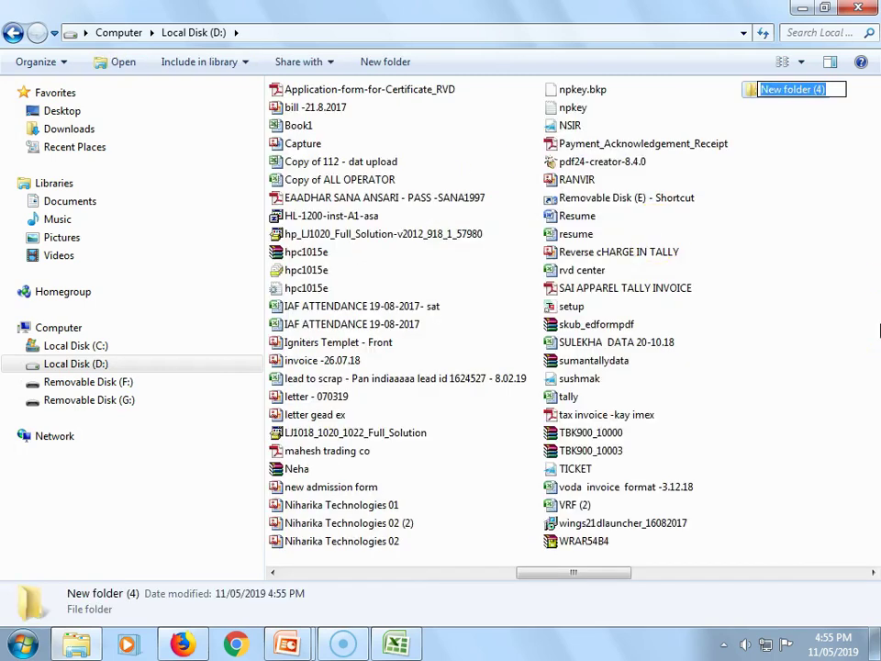
type("TallyBackup")
key("Return")
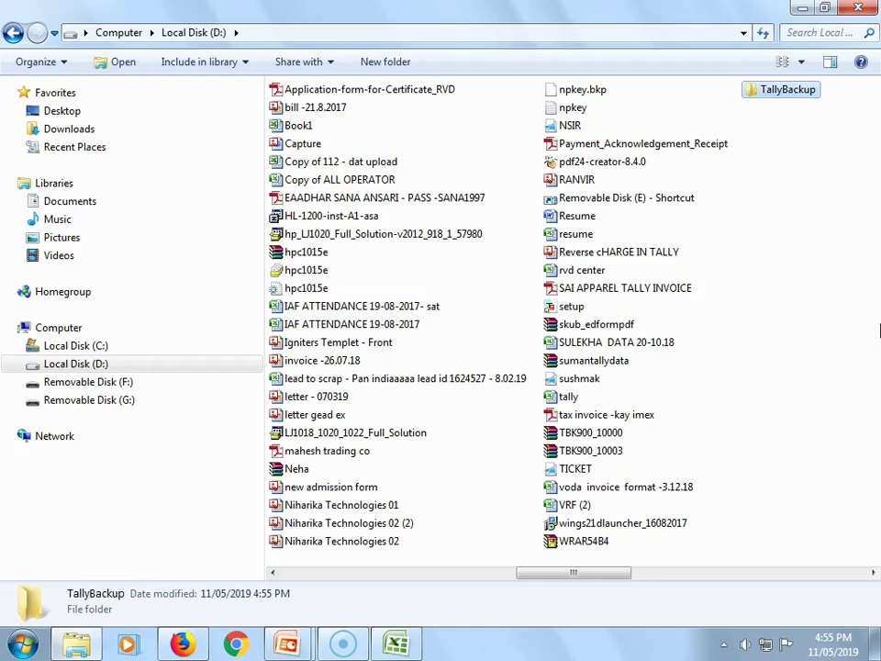
key("Return")
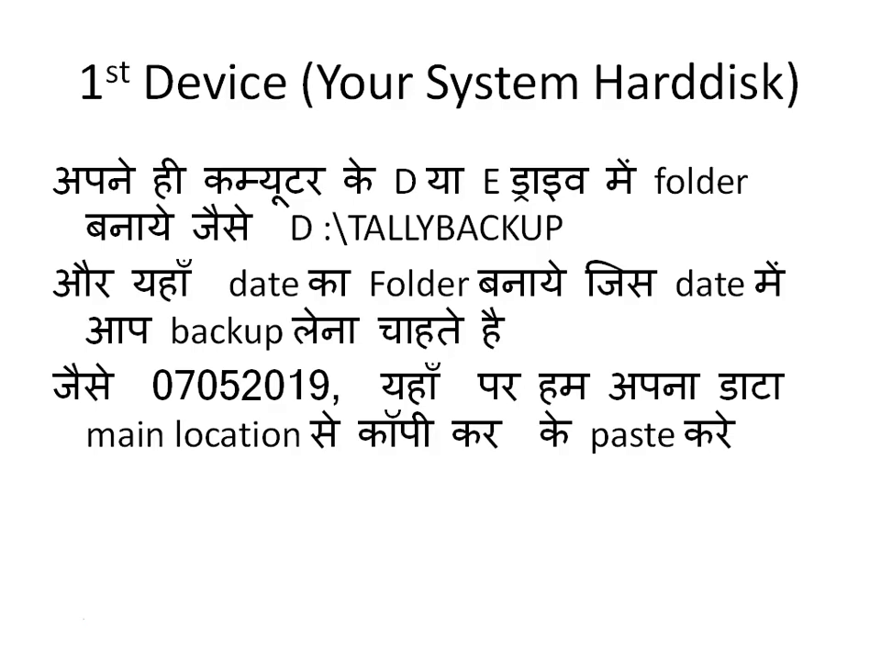
left_click(373, 201)
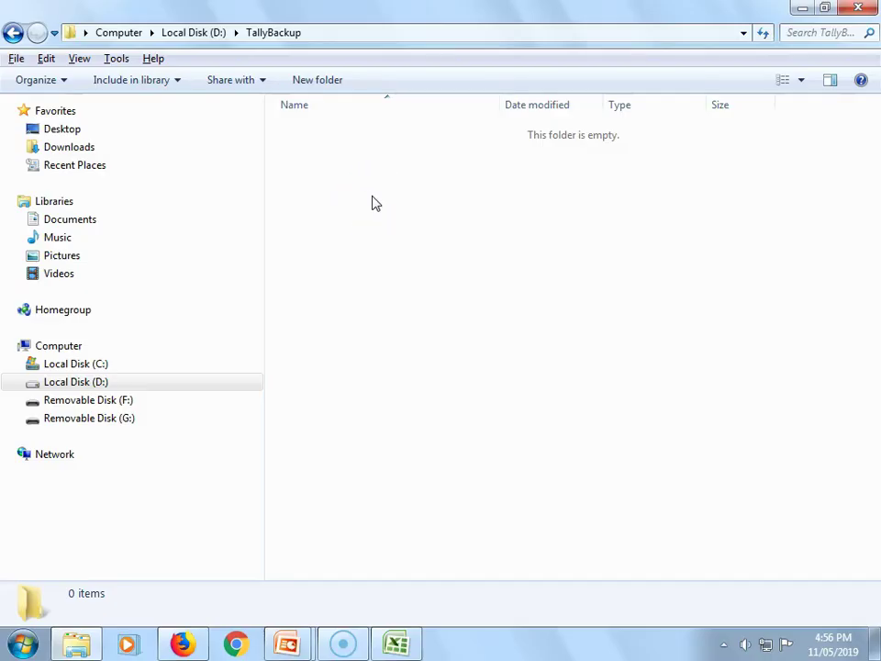
Create a date-named folder 07052019 inside the TallyBackup folder
right_click(375, 270)
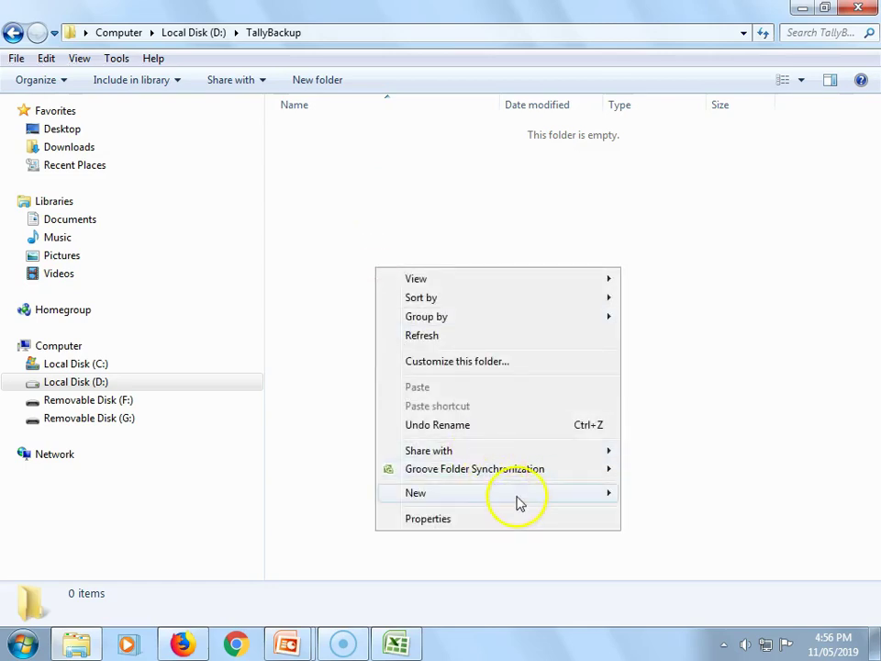
mouse_move(517, 501)
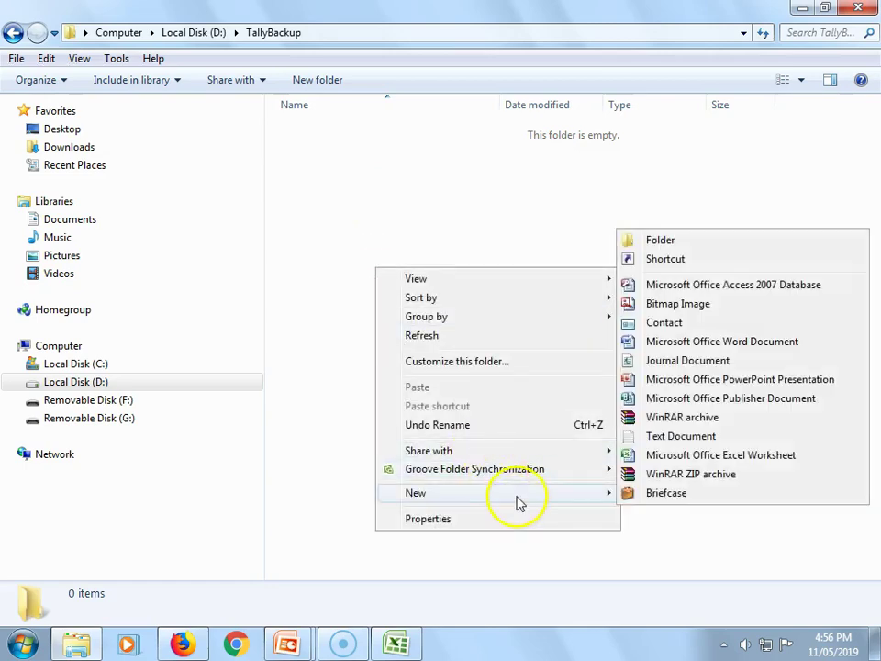
left_click(719, 246)
left_click(387, 129)
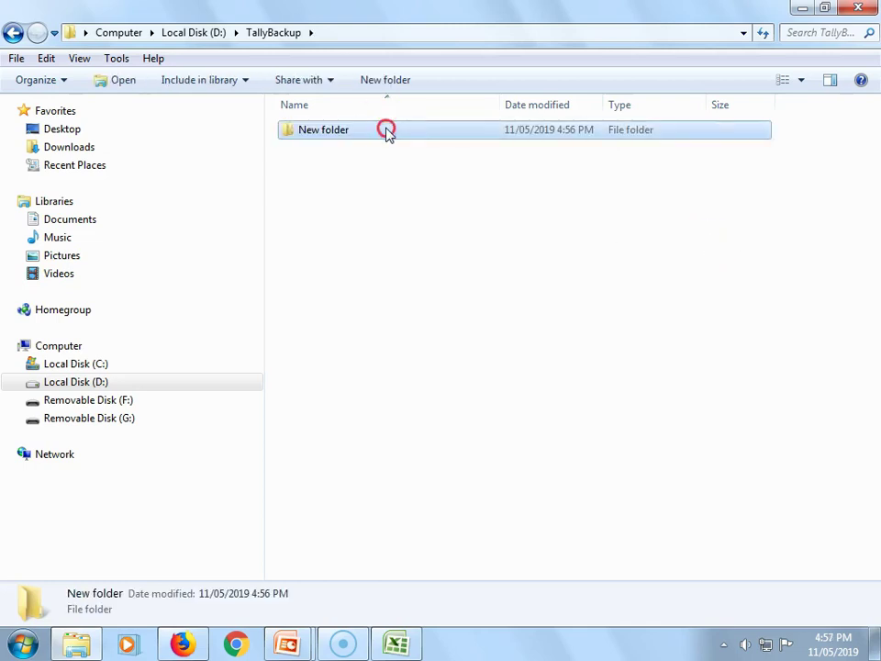
right_click(386, 129)
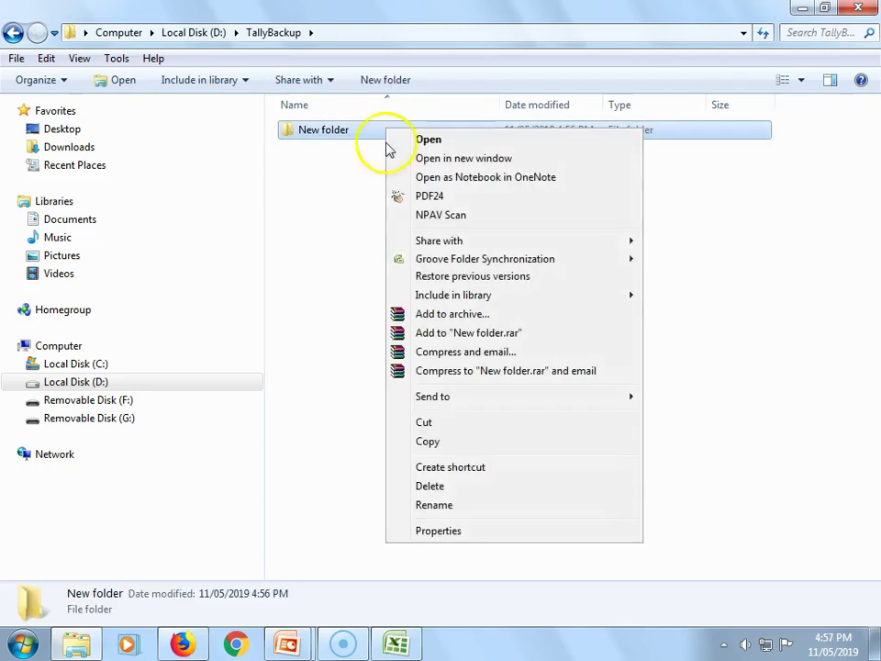
left_click(433, 505)
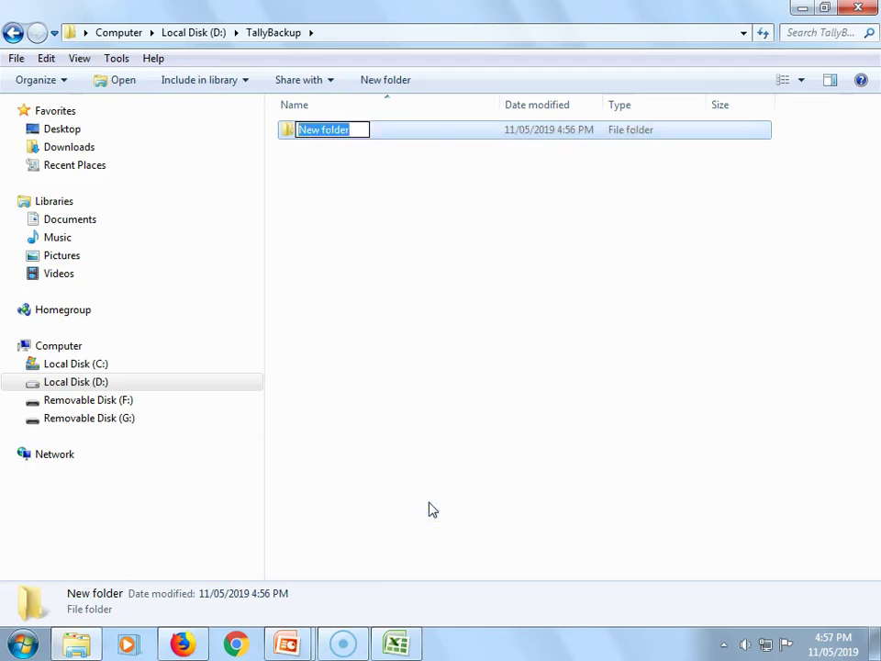
type("070")
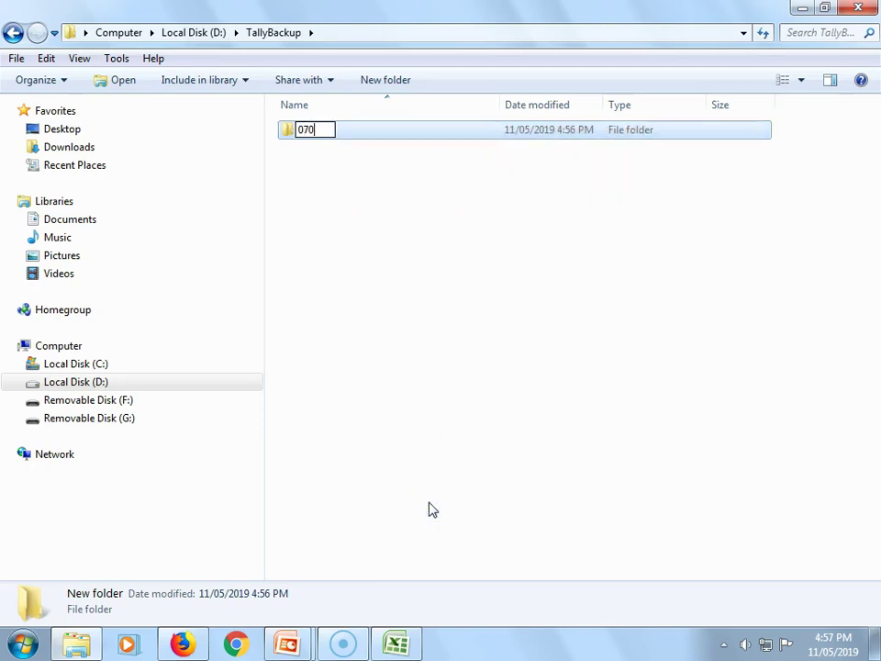
type("52019")
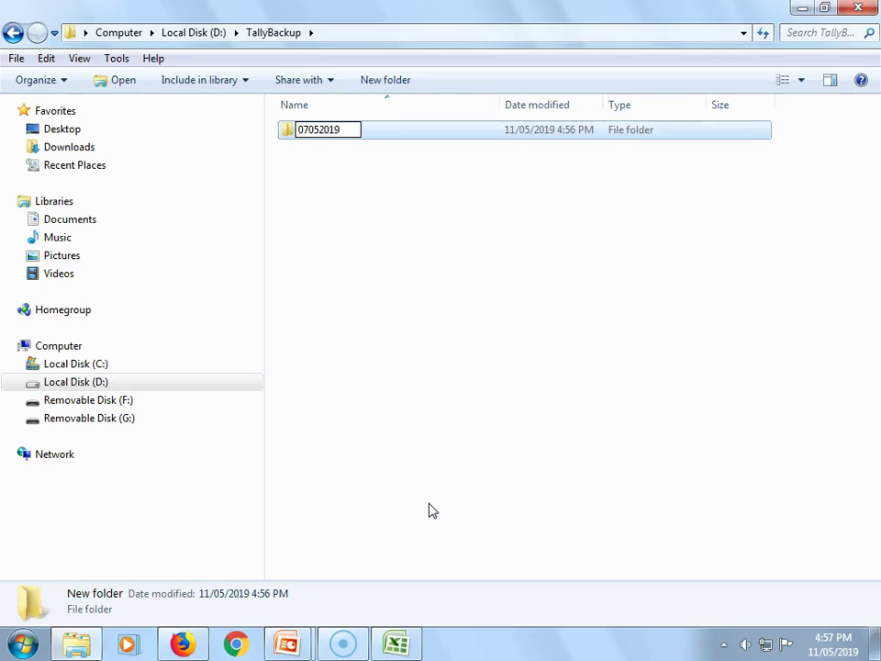
key("Return")
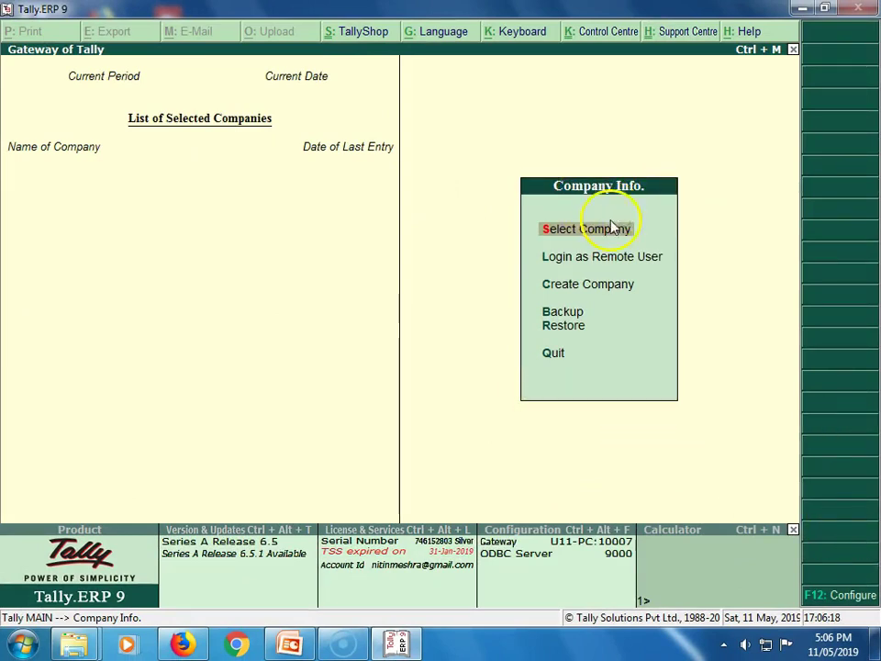
Open Tally's Data Configuration settings to check the location of the data files
left_click(841, 596)
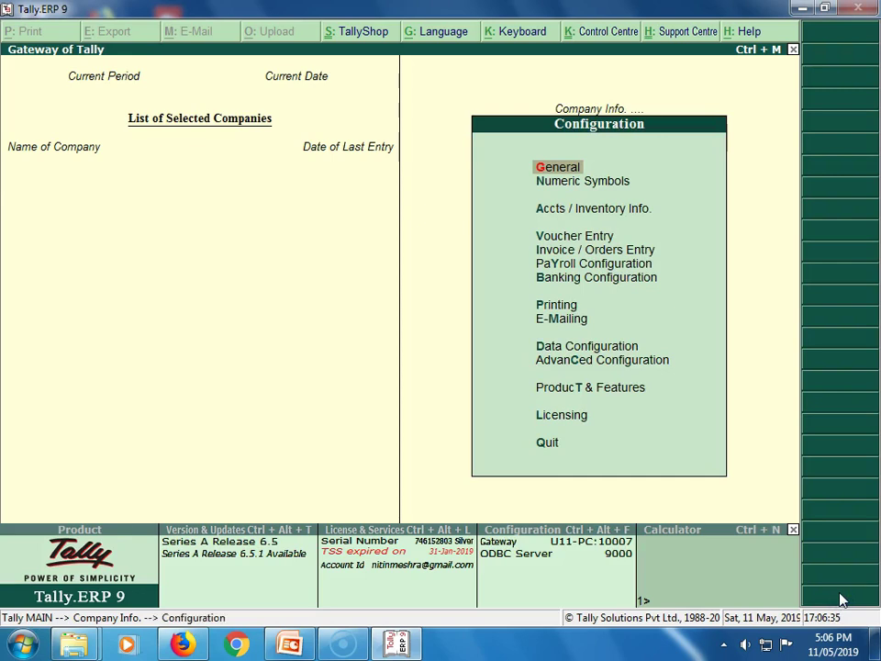
key("Down")
key("Down")
key("Down")
key("Down")
key("Down")
key("Down")
key("Down")
key("Down")
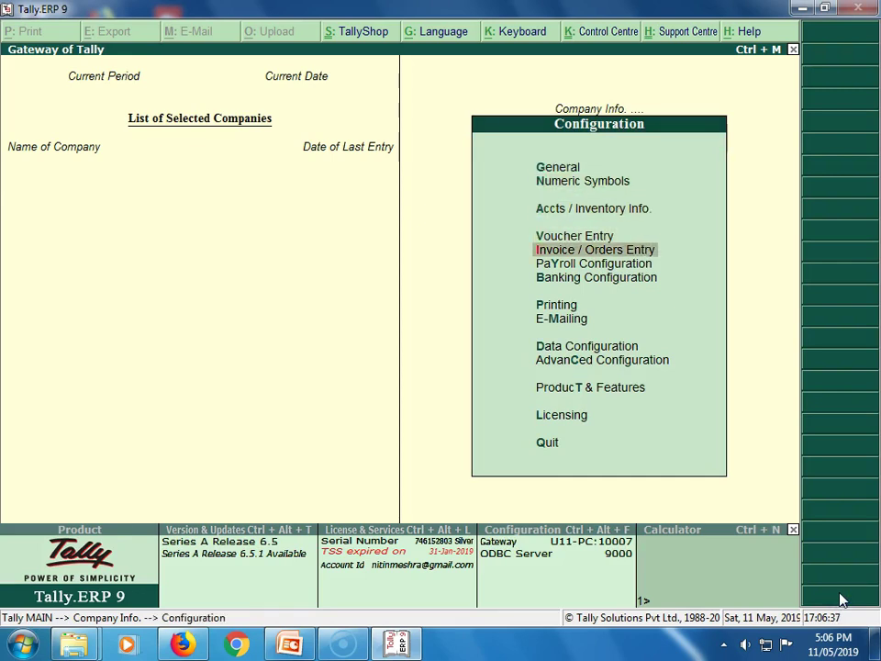
key("Down")
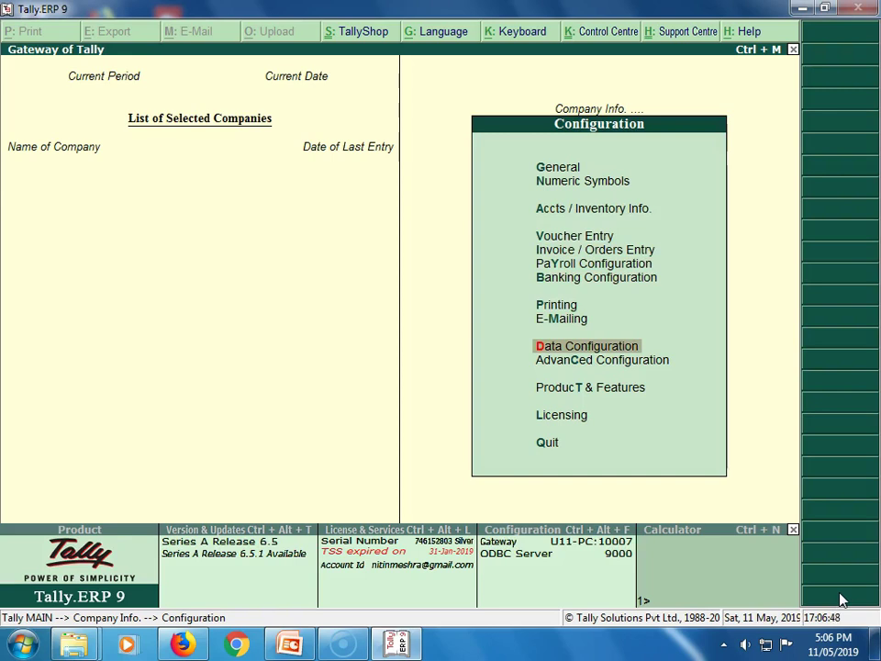
key("Return")
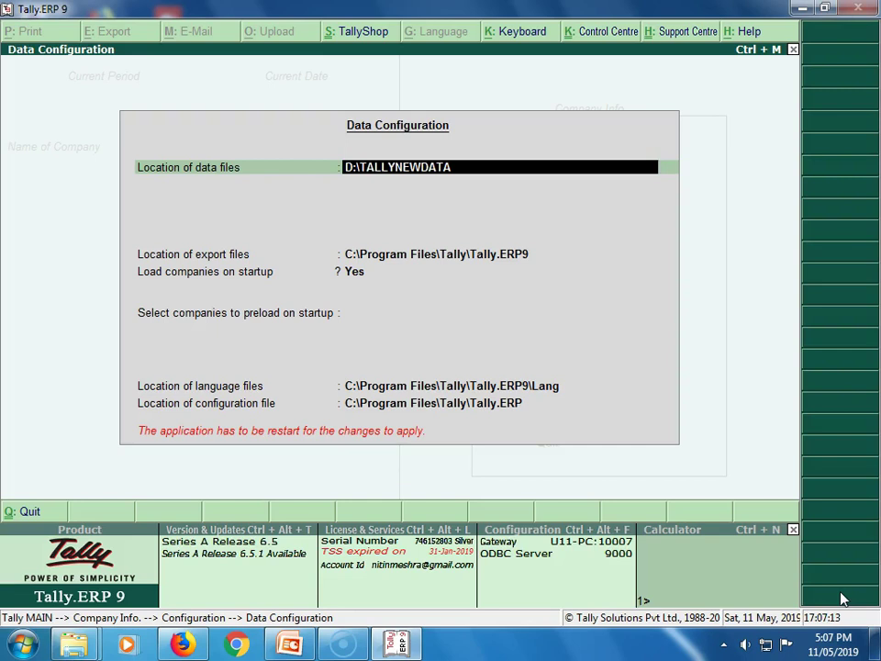
Switch to Windows Explorer and copy the TALLYNEWDATA folder from Local Disk (D:)
key("alt+Tab")
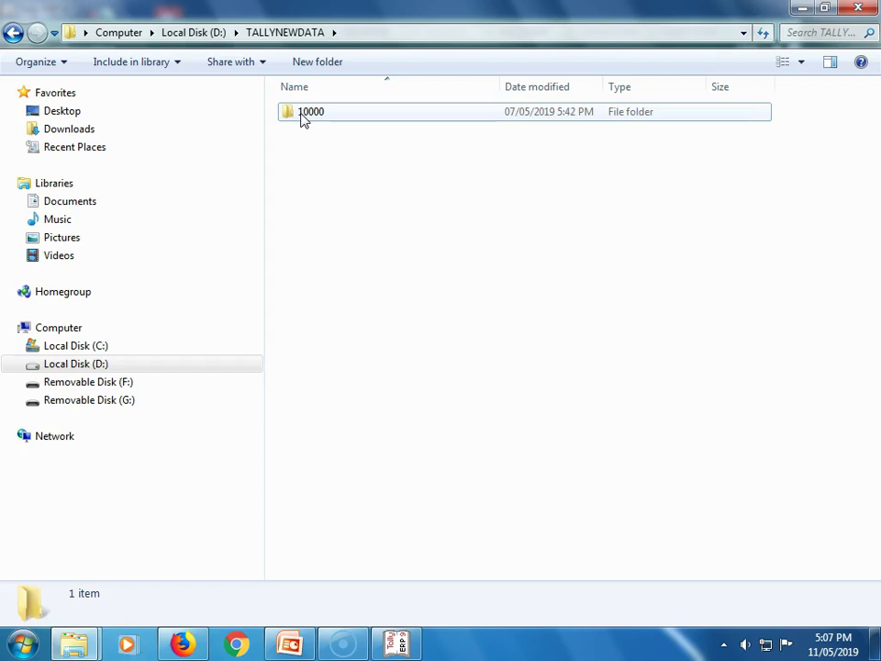
left_click(195, 33)
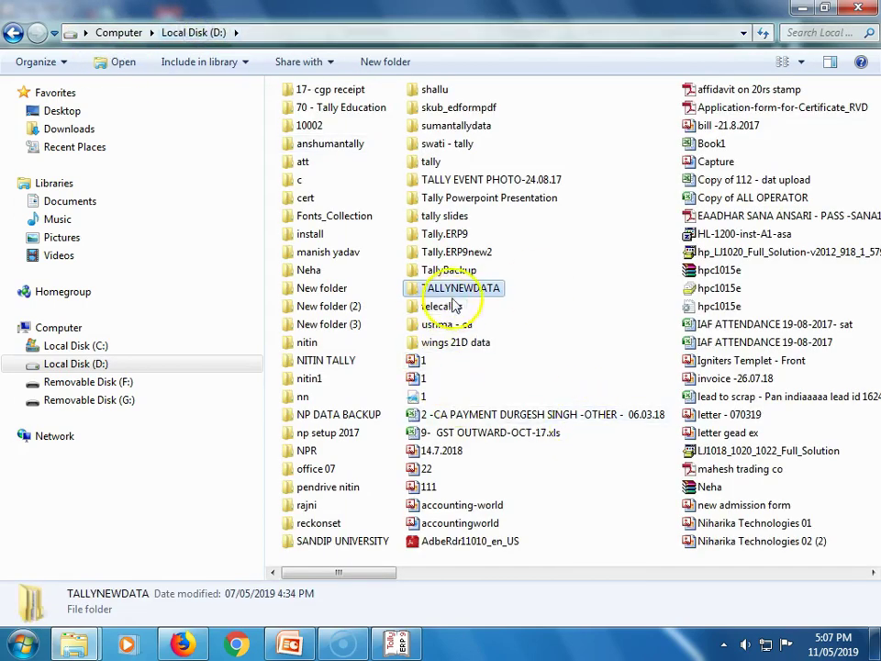
right_click(471, 290)
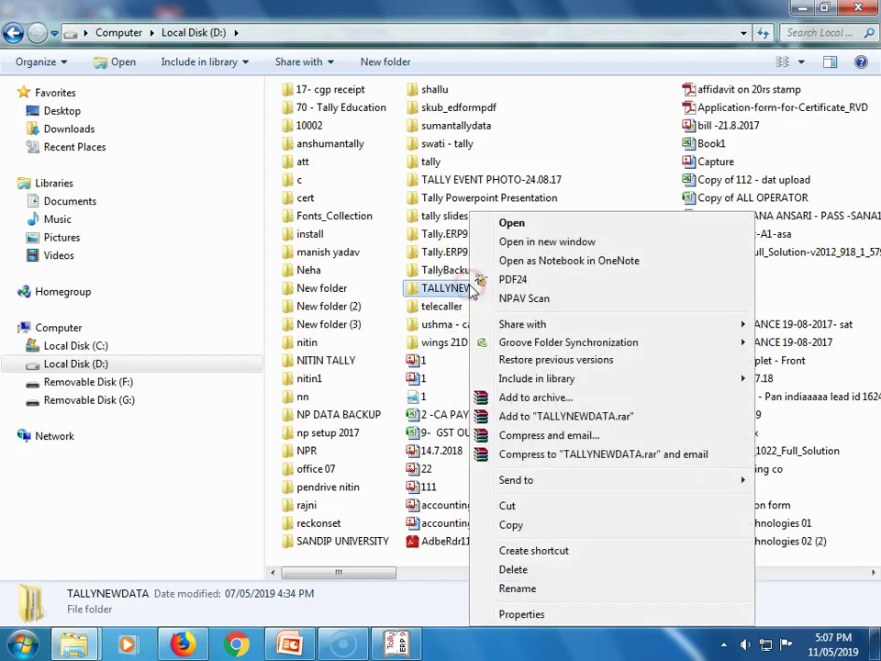
left_click(562, 528)
Paste the copied TALLYNEWDATA folder into the 07052019 folder inside TallyBackup
key("Up")
key("alt")
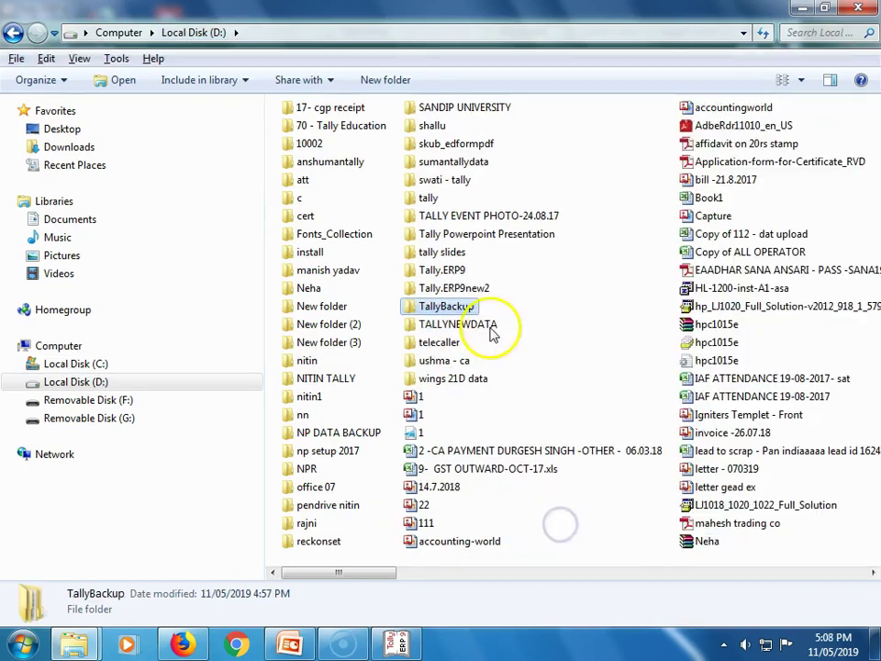
double_click(437, 305)
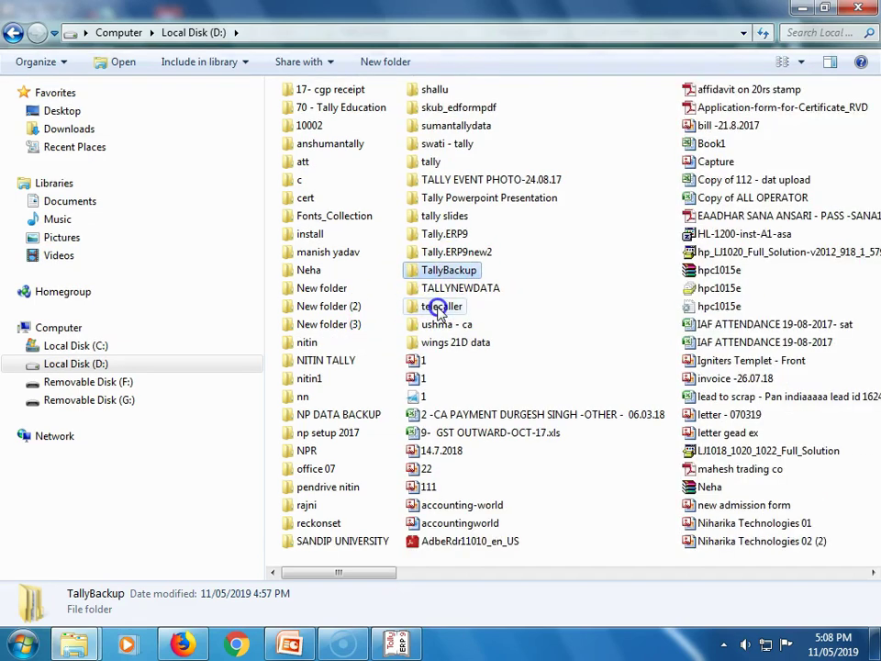
left_click(437, 304)
double_click(449, 270)
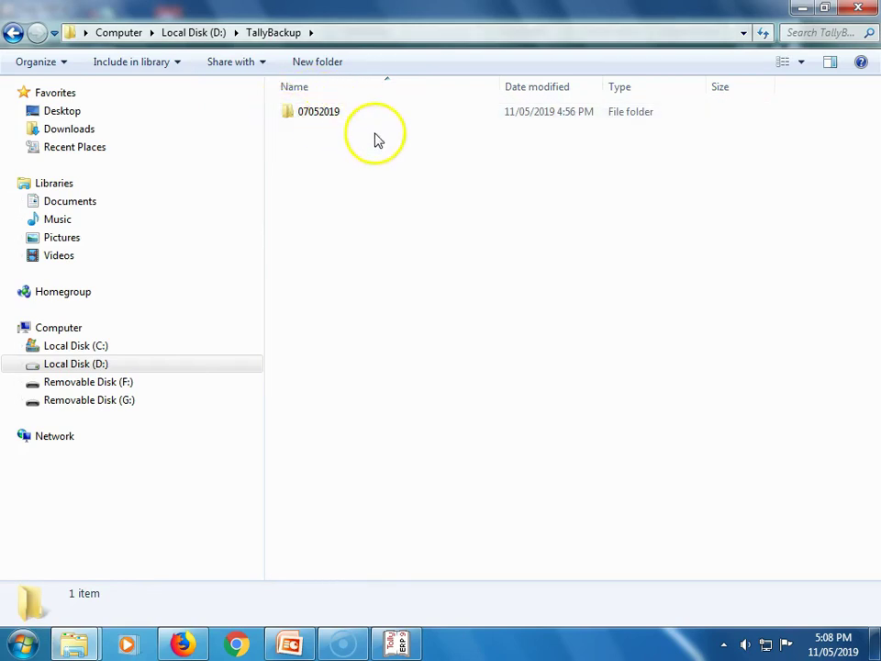
double_click(316, 125)
right_click(321, 123)
left_click(401, 244)
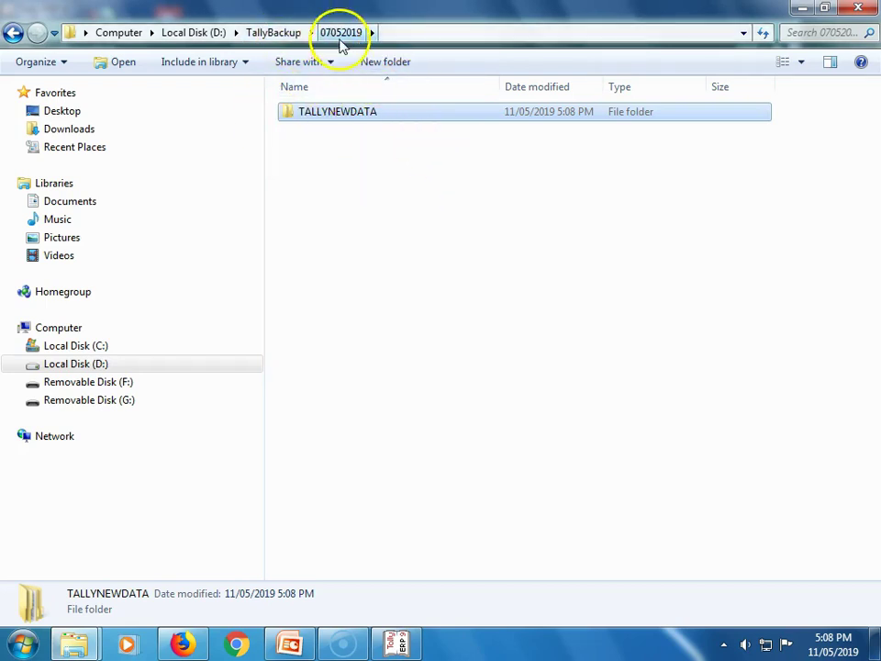
Go back to the TallyBackup folder and create another date-named folder 08052019 there
left_click(276, 33)
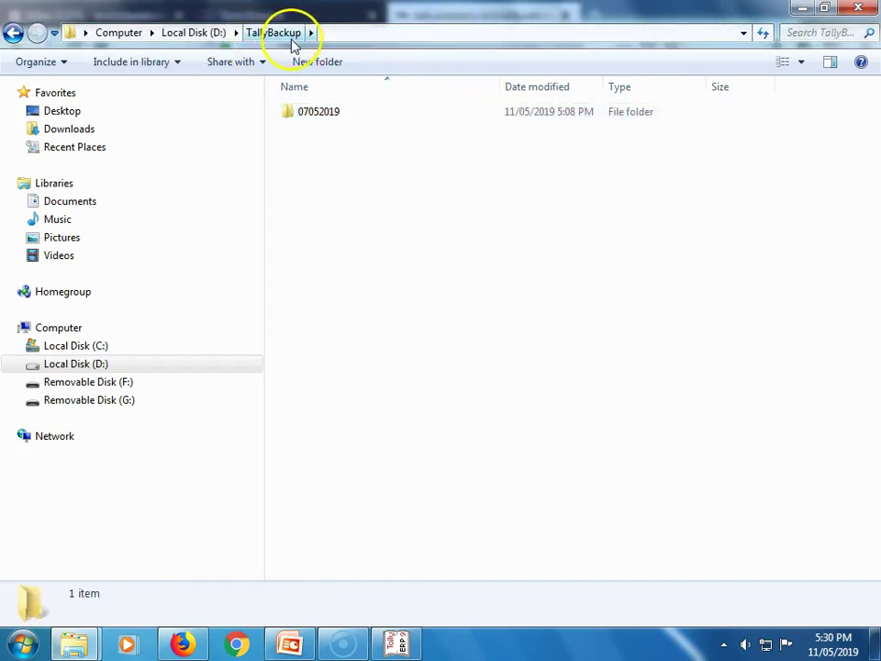
right_click(344, 232)
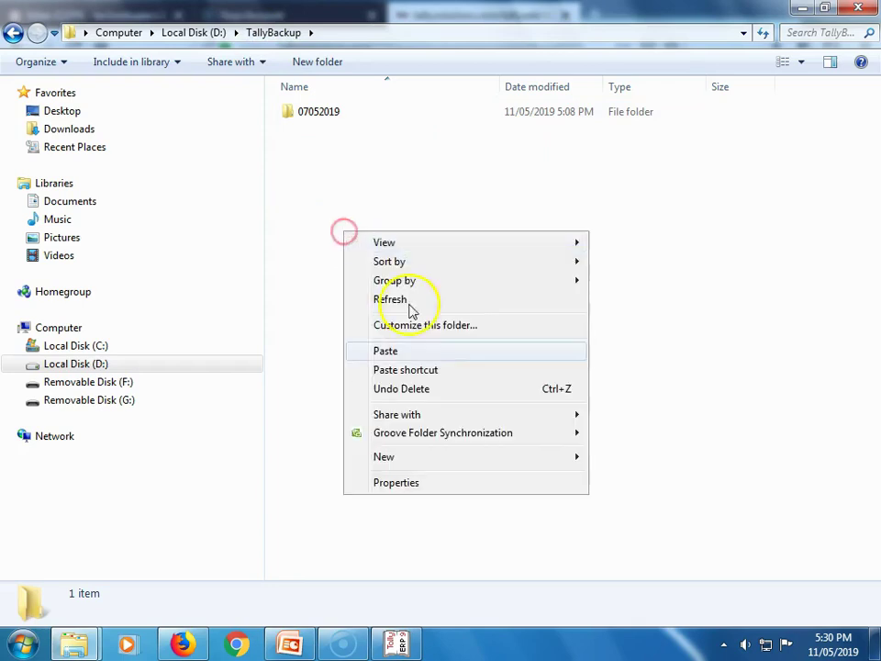
left_click(468, 468)
left_click(655, 201)
left_click(415, 132)
right_click(414, 129)
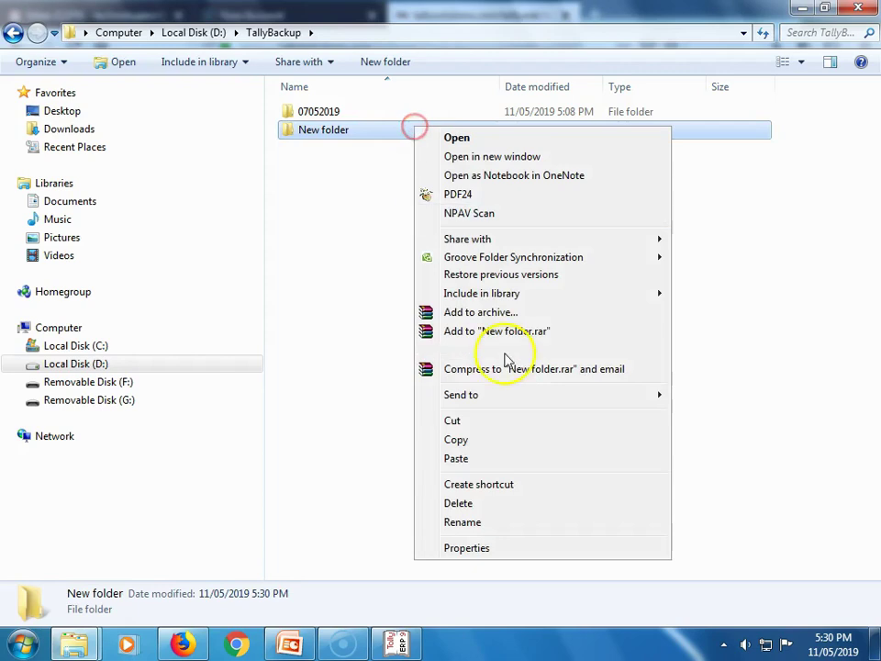
left_click(543, 522)
type("08052019")
key("Return")
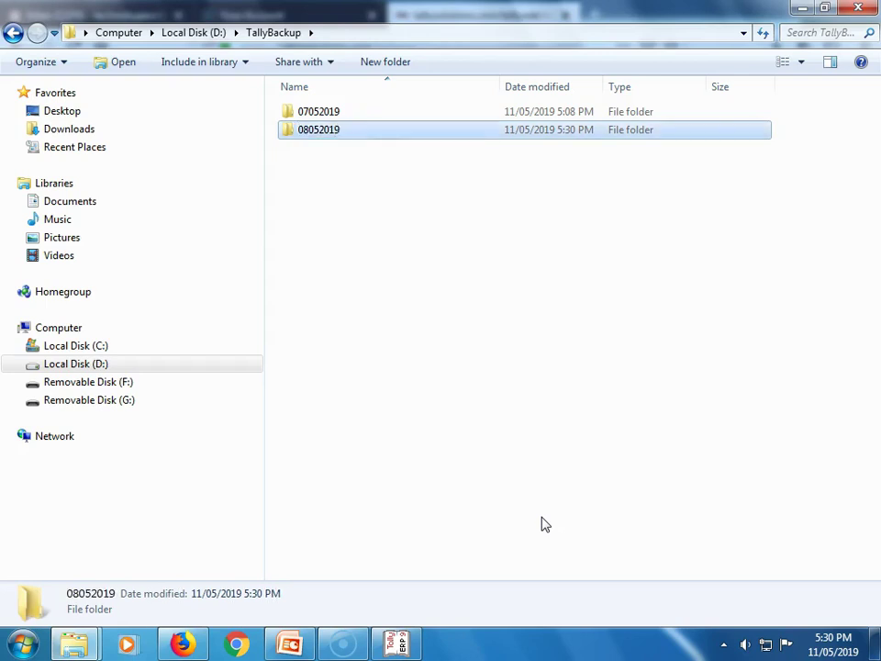
Open the 08052019 folder to view its contents and return to TallyBackup
double_click(364, 134)
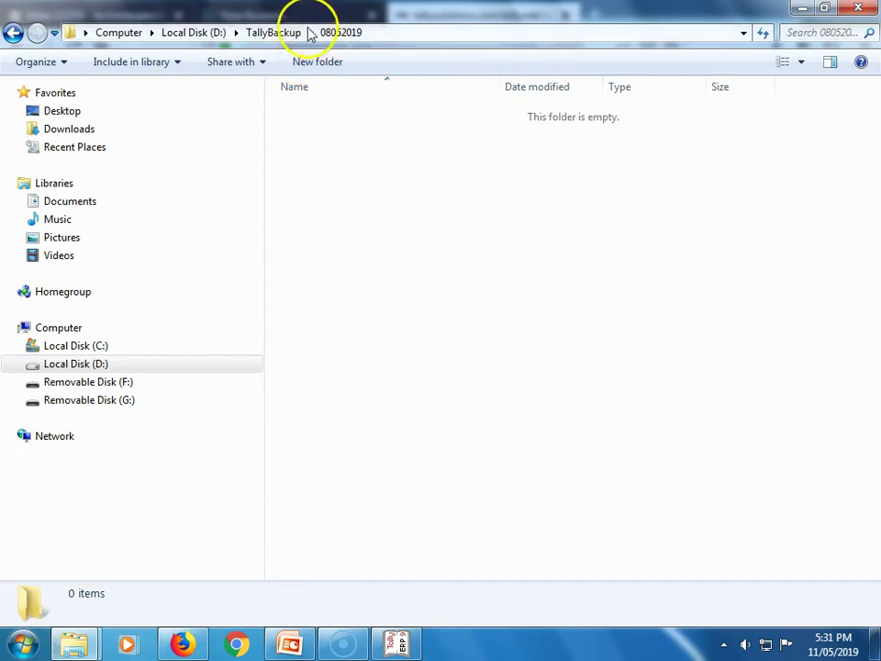
left_click(273, 32)
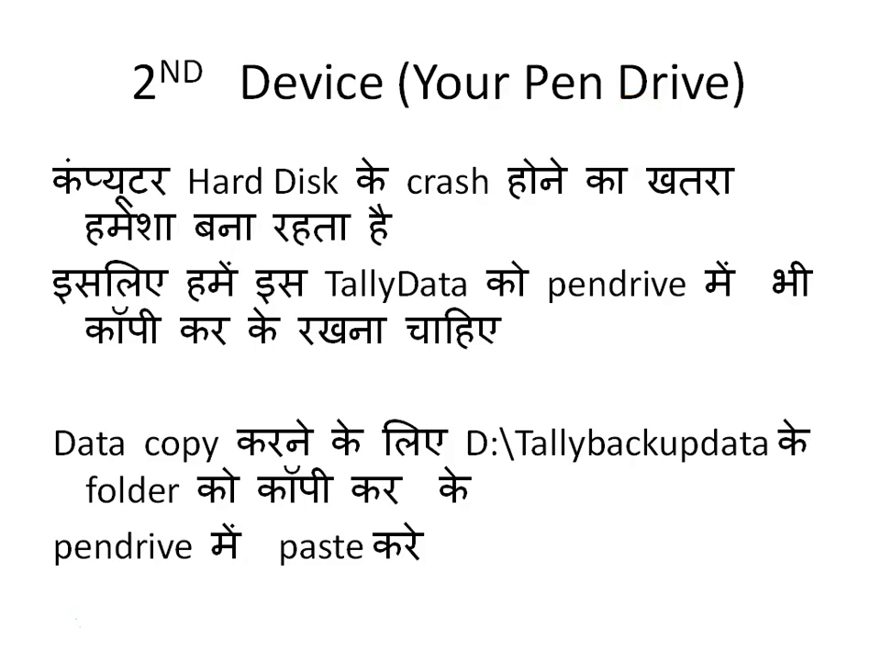
left_click(807, 82)
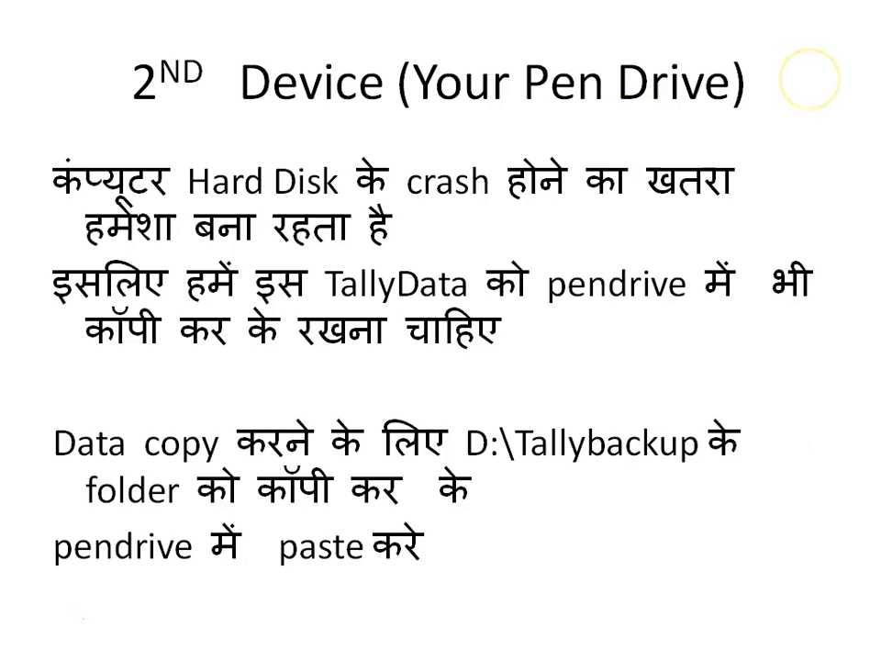